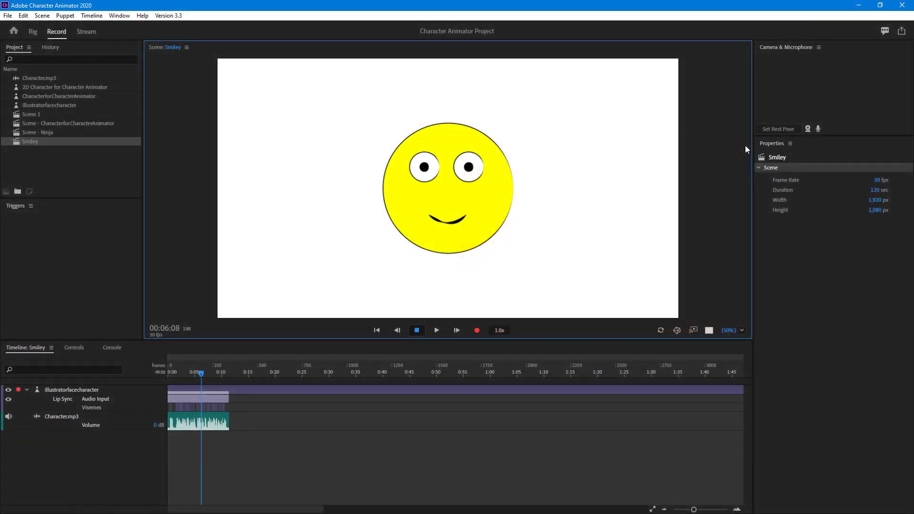
Step: Zoom the timeline in until viseme labels are readable, then return the playhead to the clip start
mouse_move(199, 380)
mouse_down()
mouse_move(218, 375)
mouse_move(181, 380)
mouse_up()
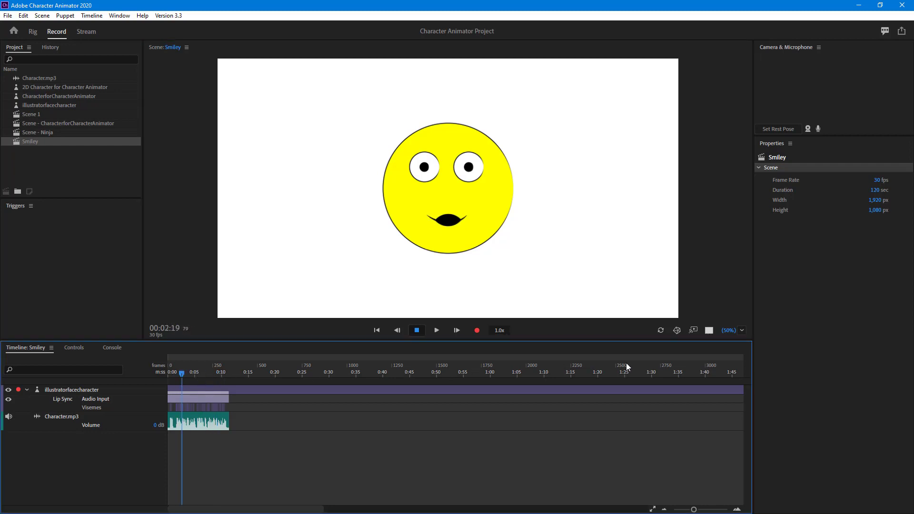
drag(182, 372, 198, 378)
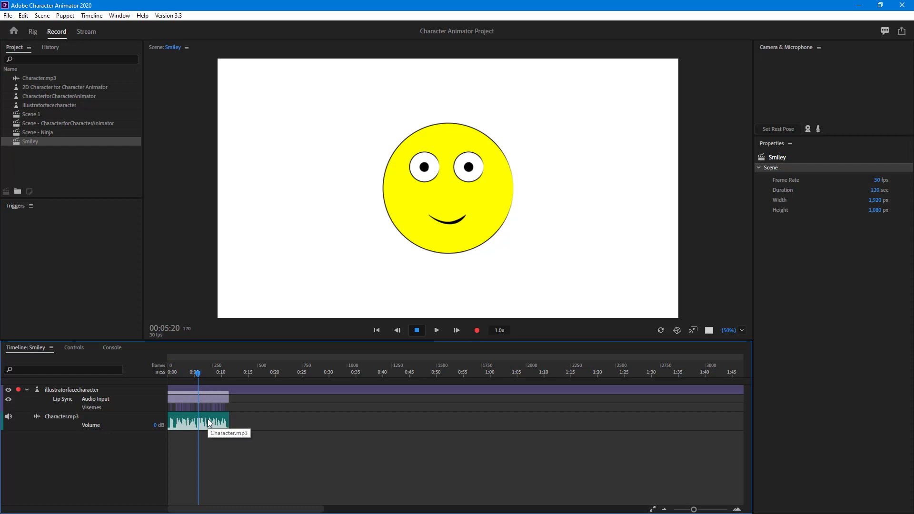
key(equal)
key(equal)
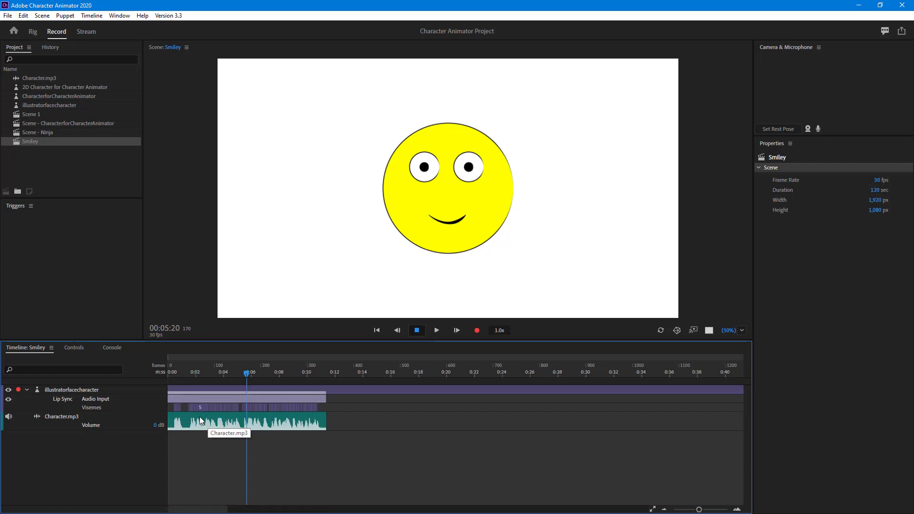
key(minus)
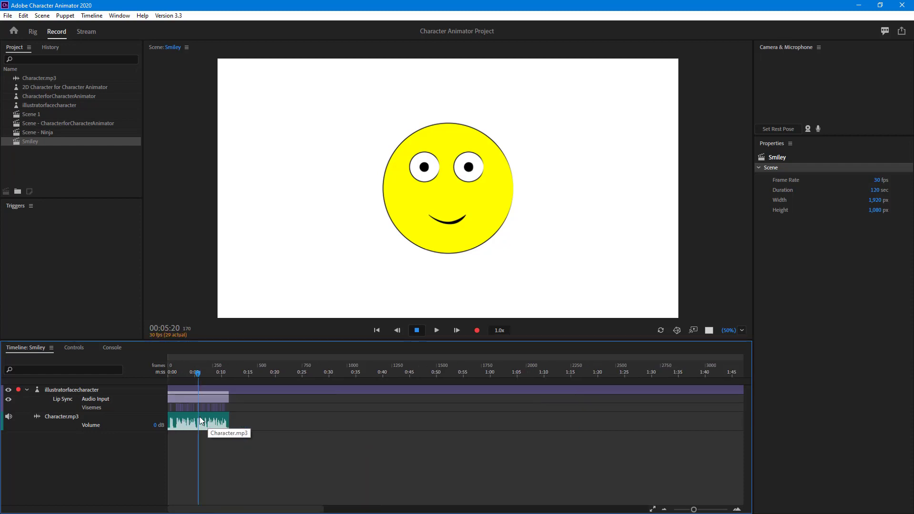
key(equal)
key(equal)
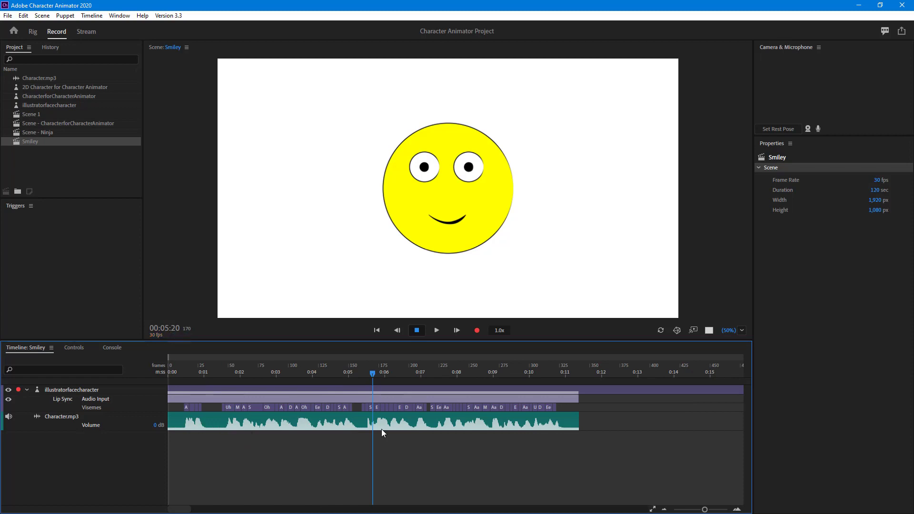
drag(704, 509, 705, 510)
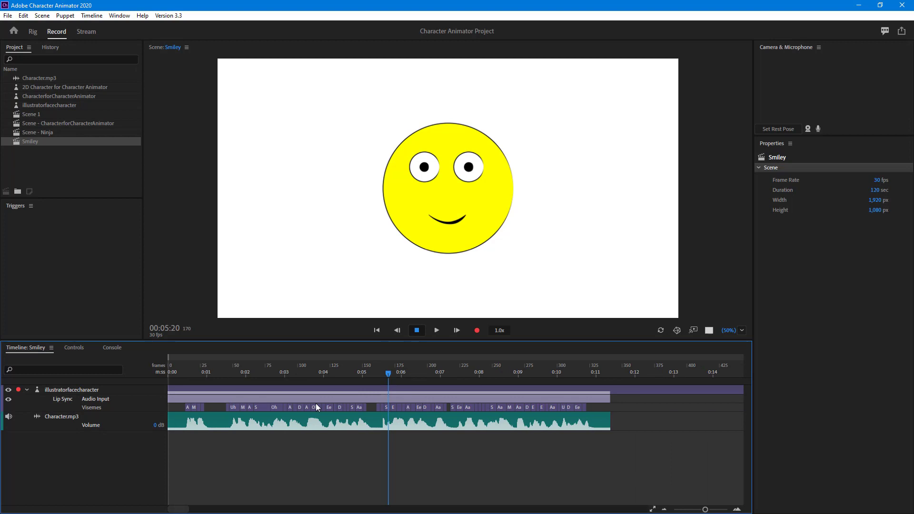
drag(258, 371, 195, 372)
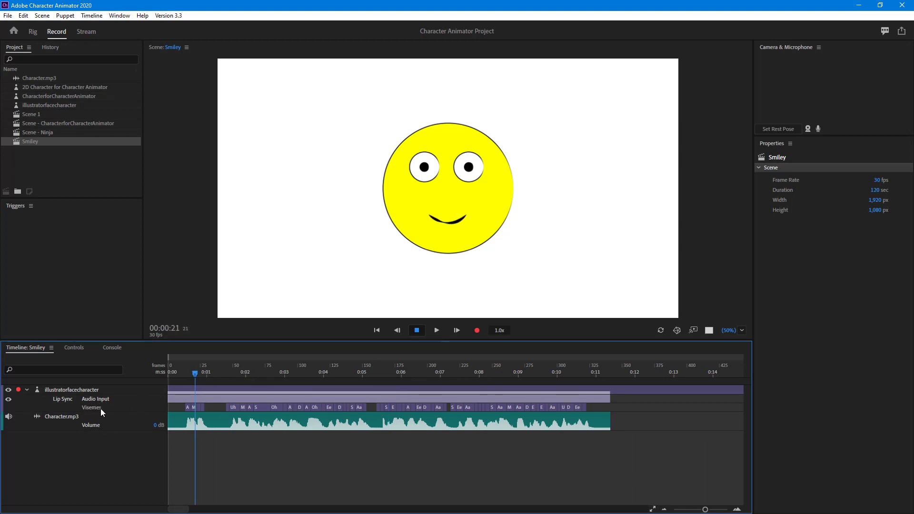
Step: Select the Smiley puppet track, zoom to individual frames, and play back the opening lip-sync
click(191, 408)
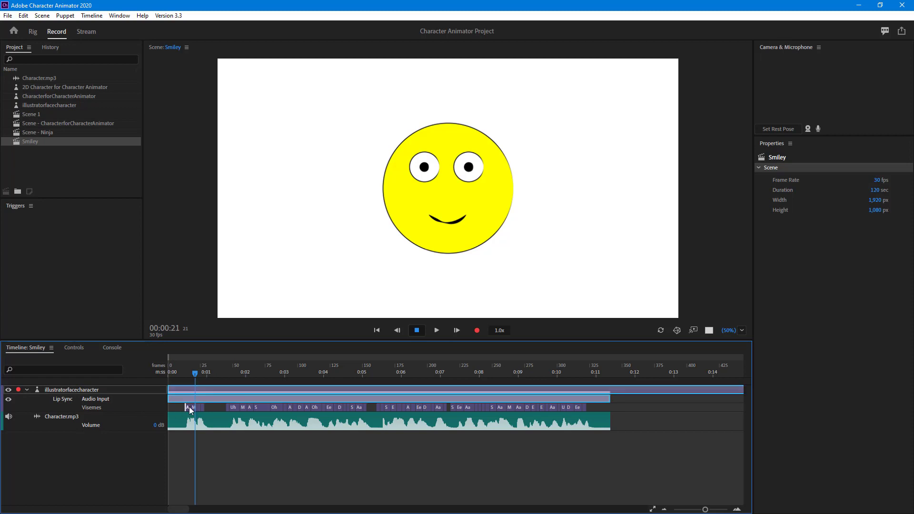
click(710, 509)
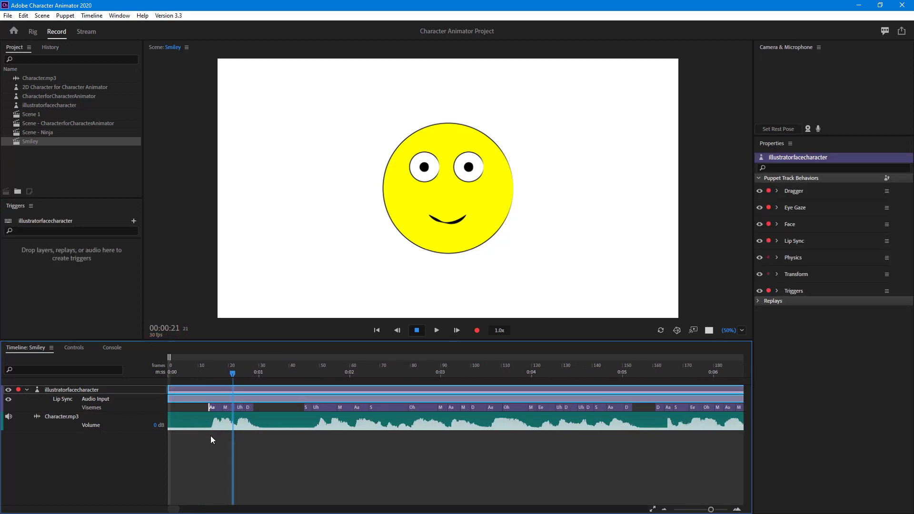
drag(209, 375, 190, 374)
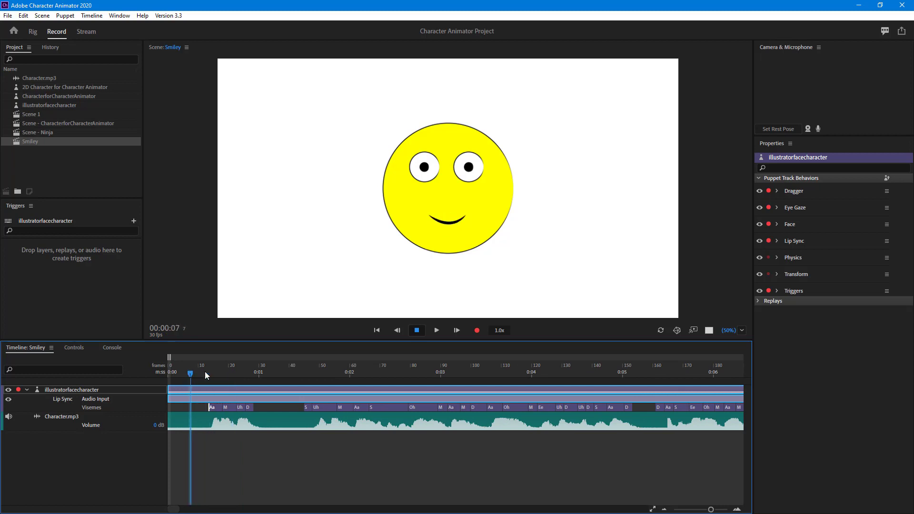
click(438, 331)
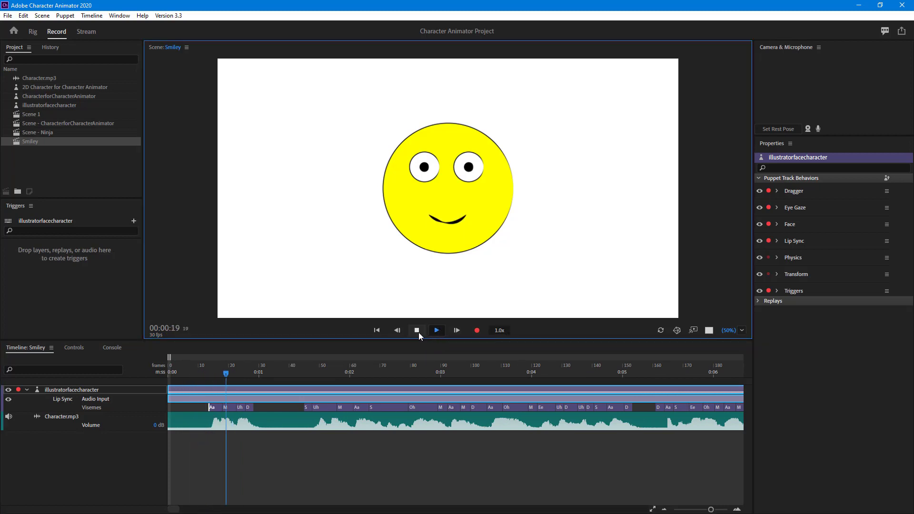
drag(205, 371, 227, 378)
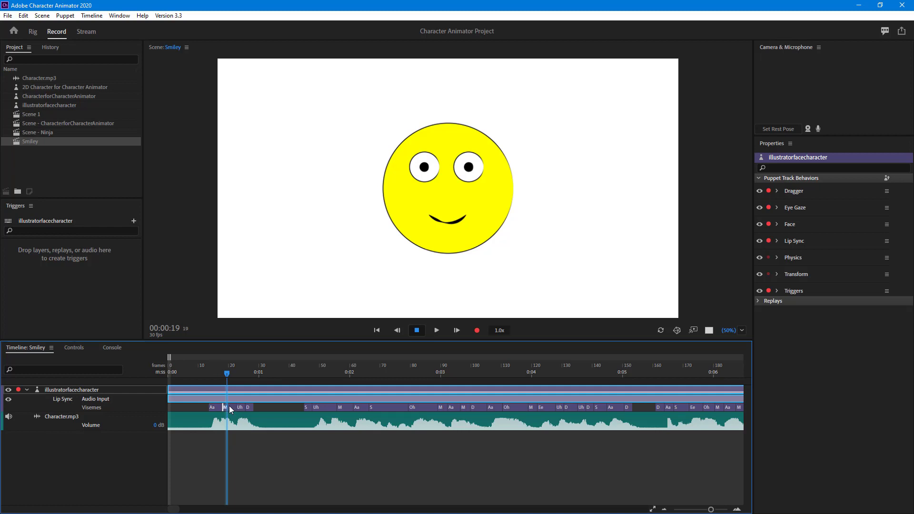
Step: Extend the opening Aa viseme right up to Uh, removing the short M viseme
drag(714, 511, 720, 510)
click(325, 418)
click(280, 407)
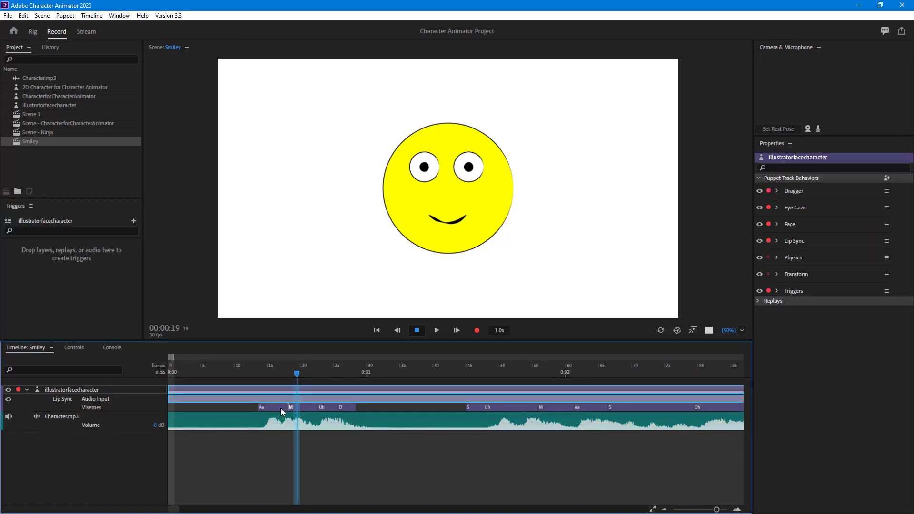
drag(288, 408, 320, 407)
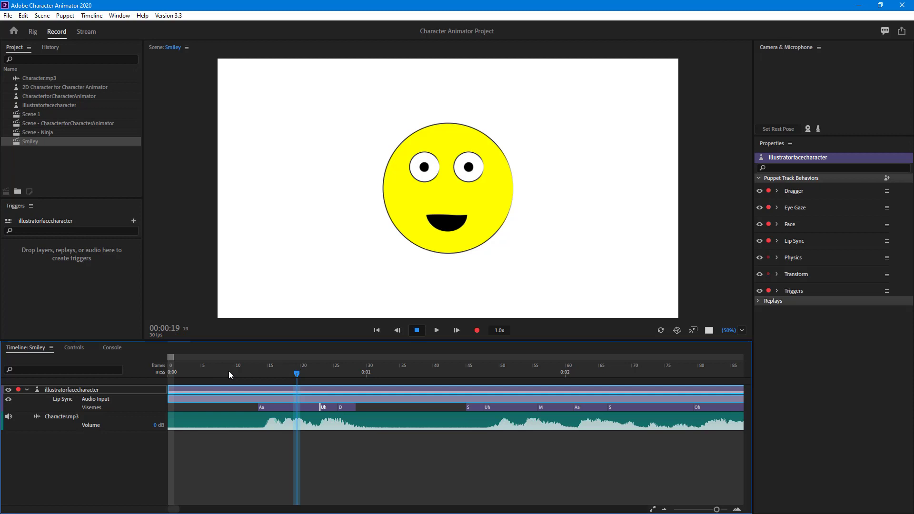
Step: Scrub and play back the lengthened Aa, leaving the playhead at its start
drag(235, 371, 186, 376)
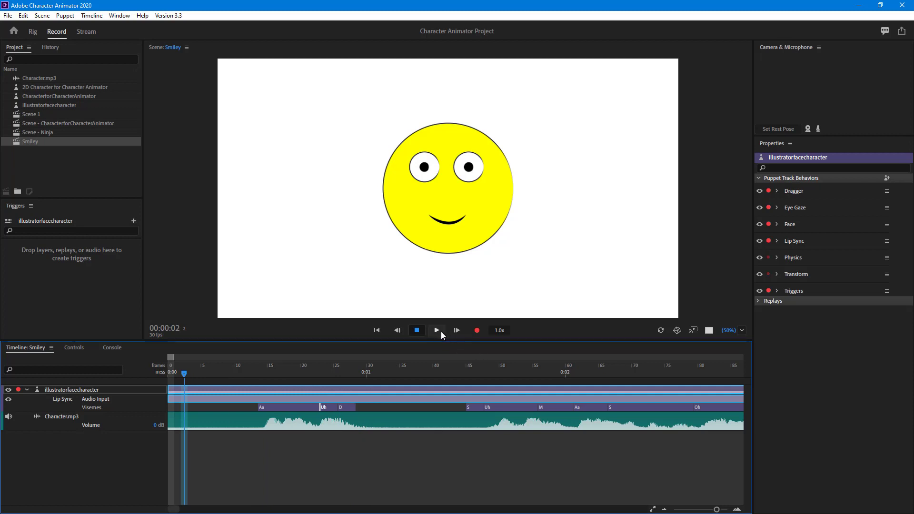
click(436, 330)
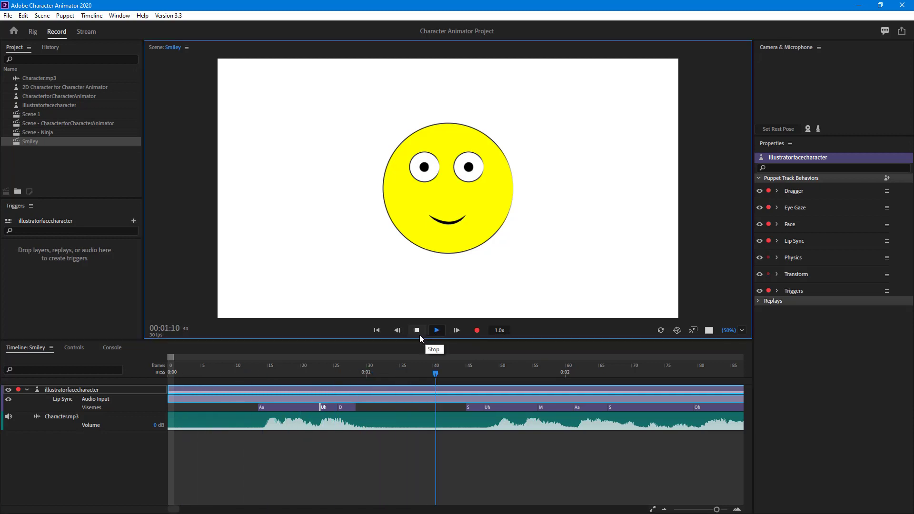
click(417, 332)
drag(380, 374, 285, 386)
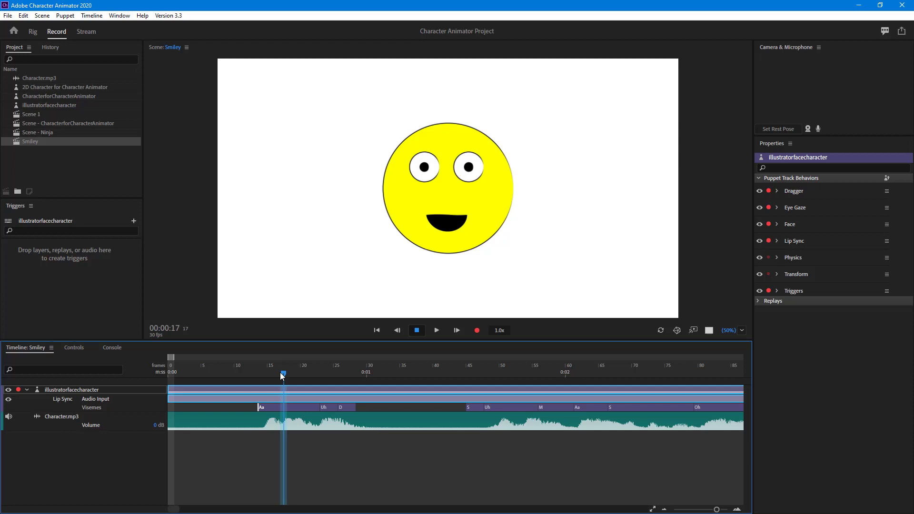
drag(282, 376, 256, 411)
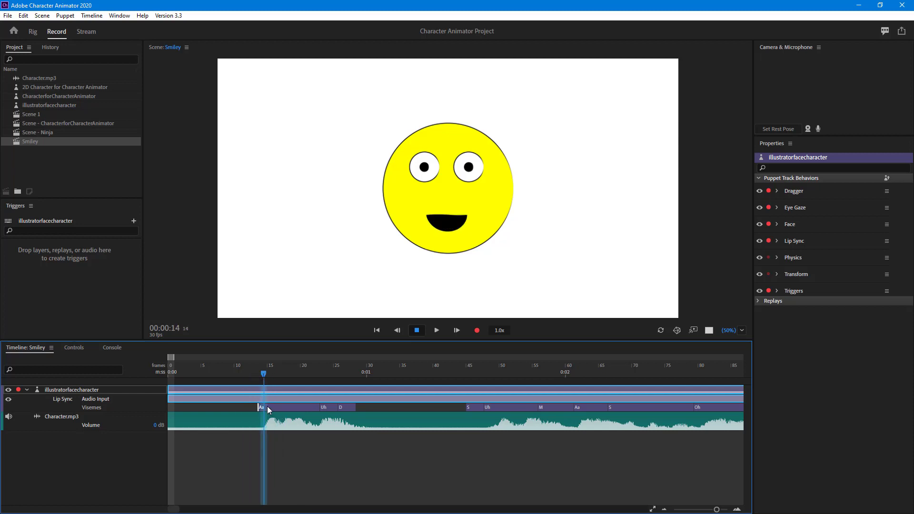
Step: Replace the opening Aa viseme with Oh and play it back
right_click(267, 407)
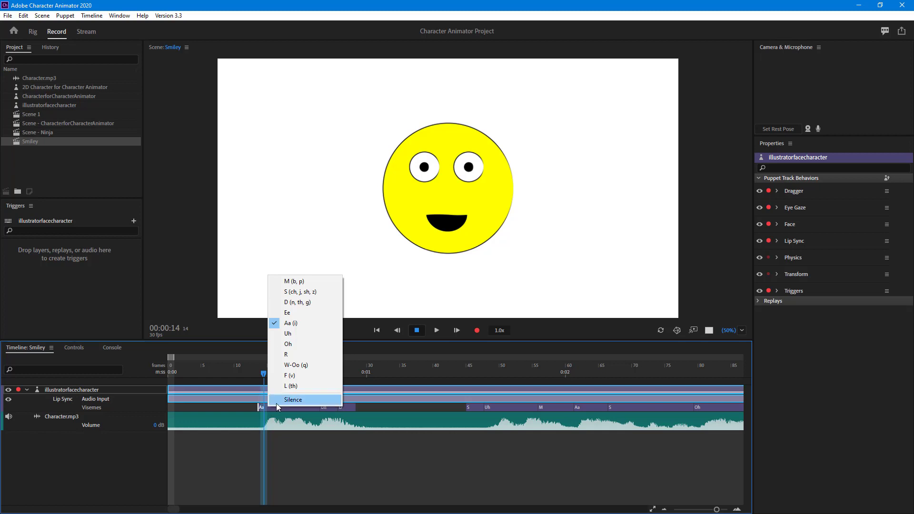
click(304, 347)
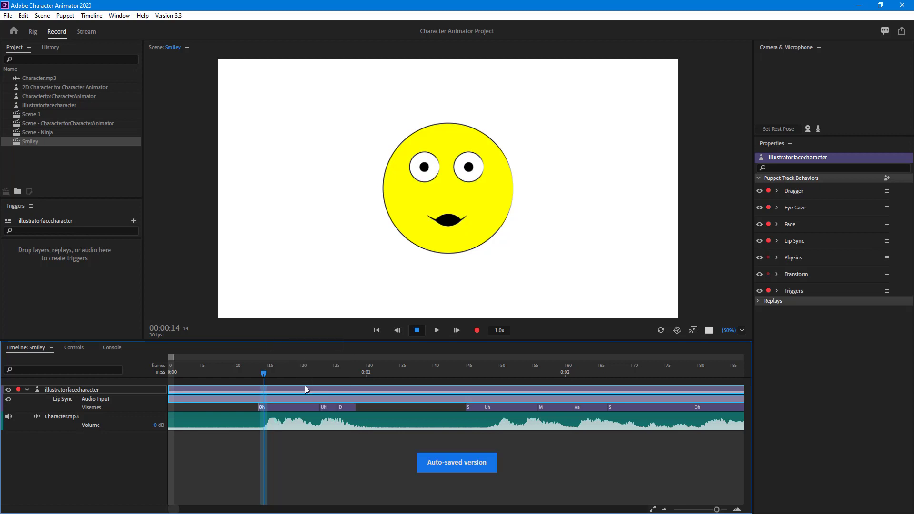
drag(260, 373, 231, 375)
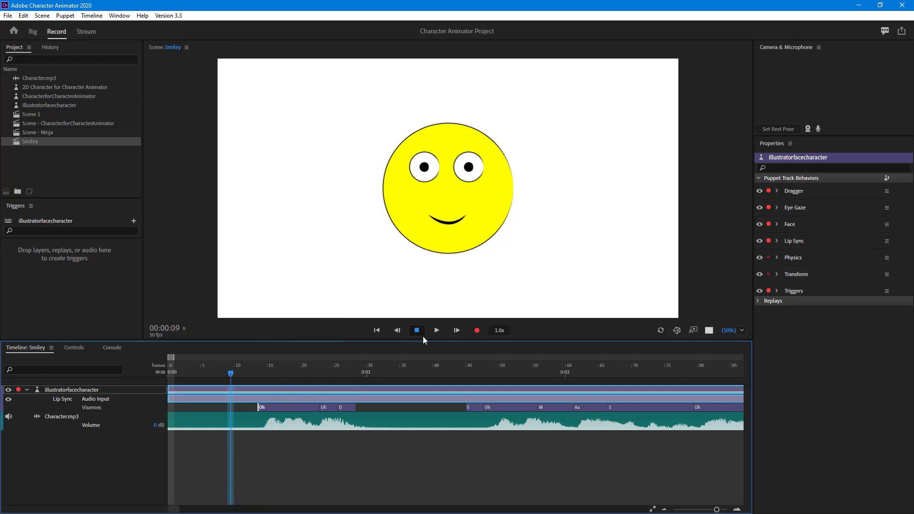
click(437, 330)
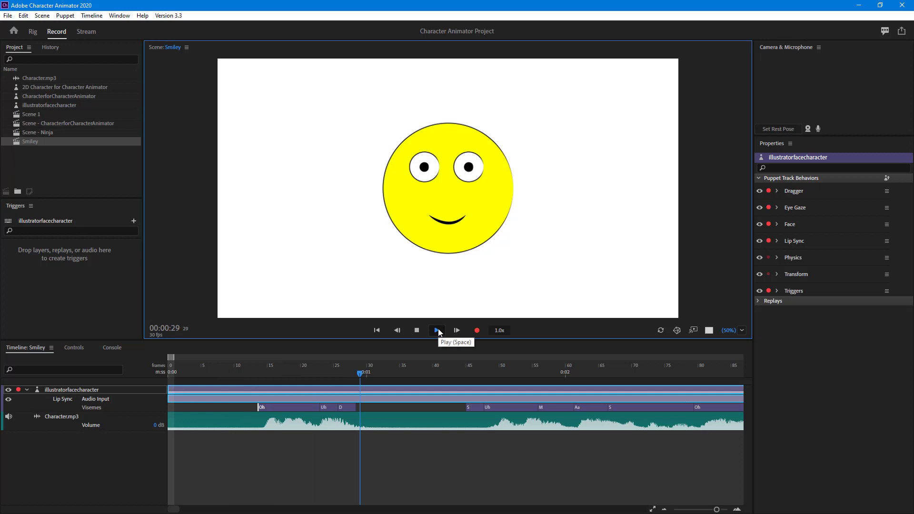
Step: Move the Oh viseme's start from frame 14 to frame 19
mouse_move(275, 372)
mouse_down()
mouse_move(255, 369)
mouse_move(269, 368)
mouse_up()
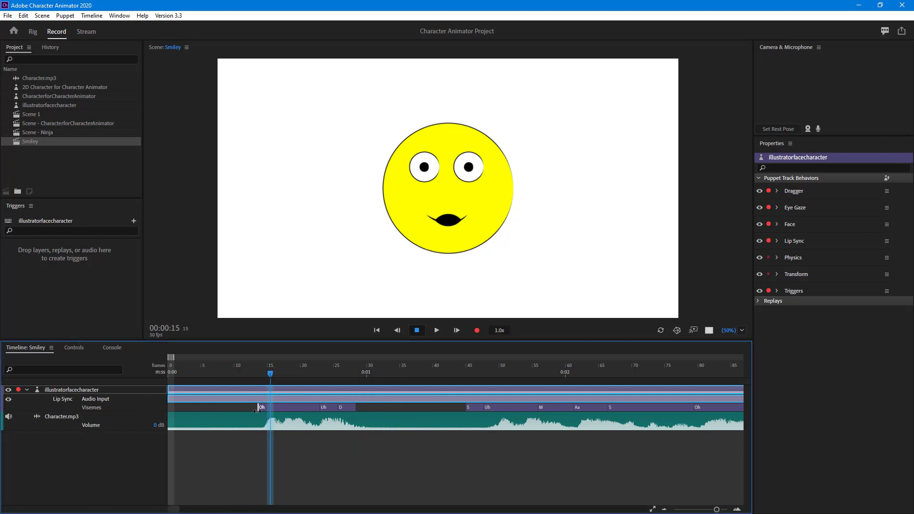
drag(259, 407, 293, 408)
drag(275, 372, 257, 372)
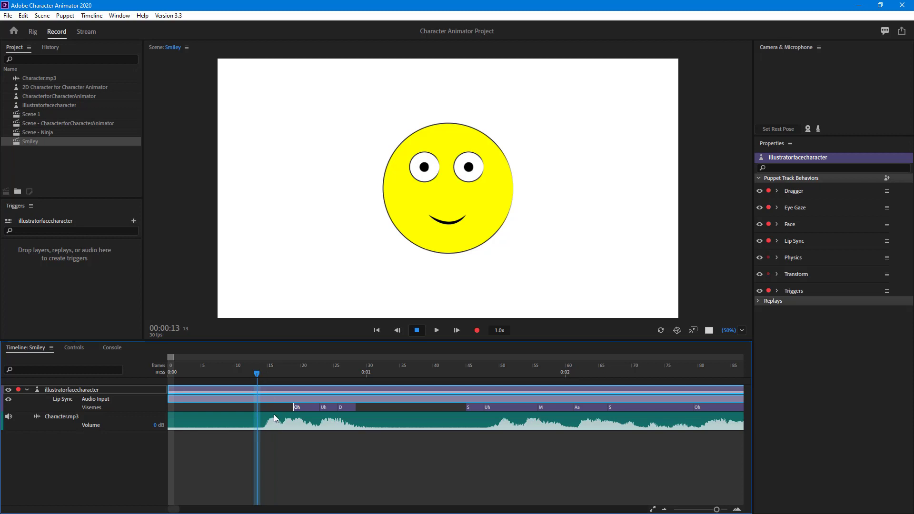
Step: Insert an Ee viseme at frame 13 and preview the new opening mouth shapes
right_click(259, 409)
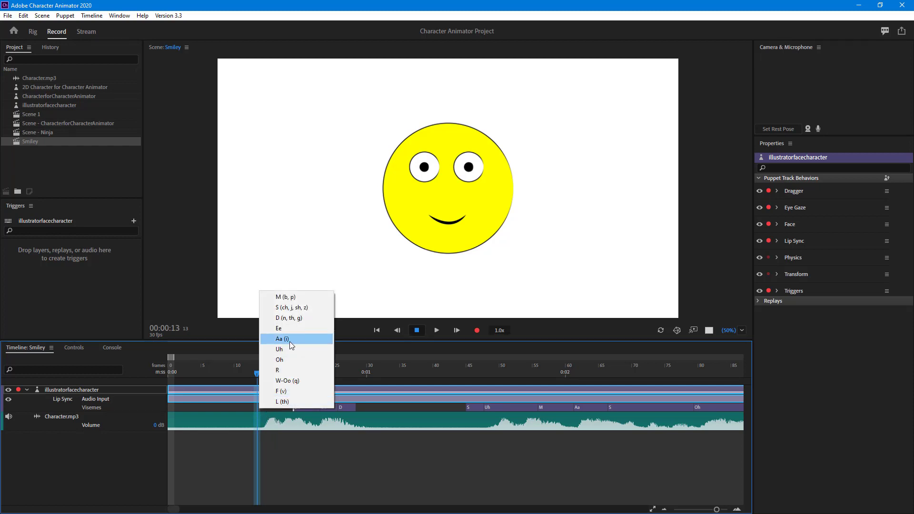
click(290, 328)
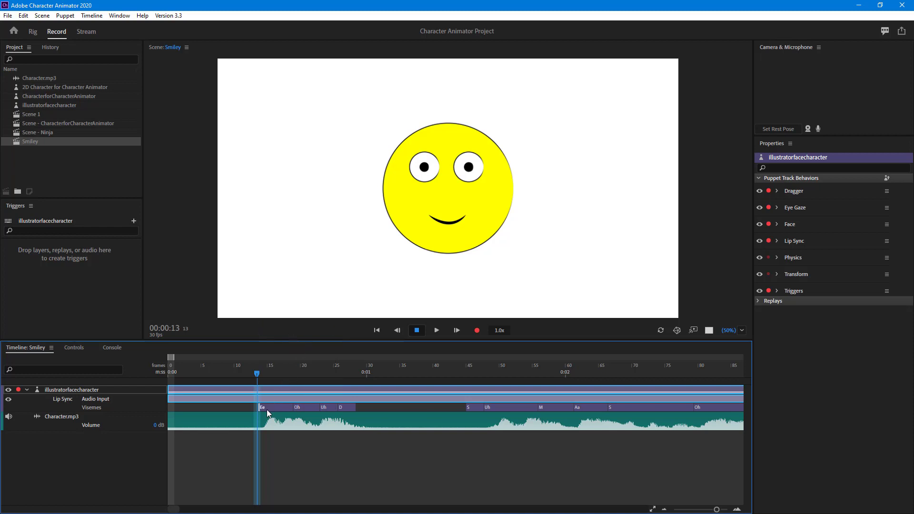
mouse_move(257, 373)
mouse_down()
mouse_move(329, 381)
mouse_move(244, 376)
mouse_up()
click(438, 330)
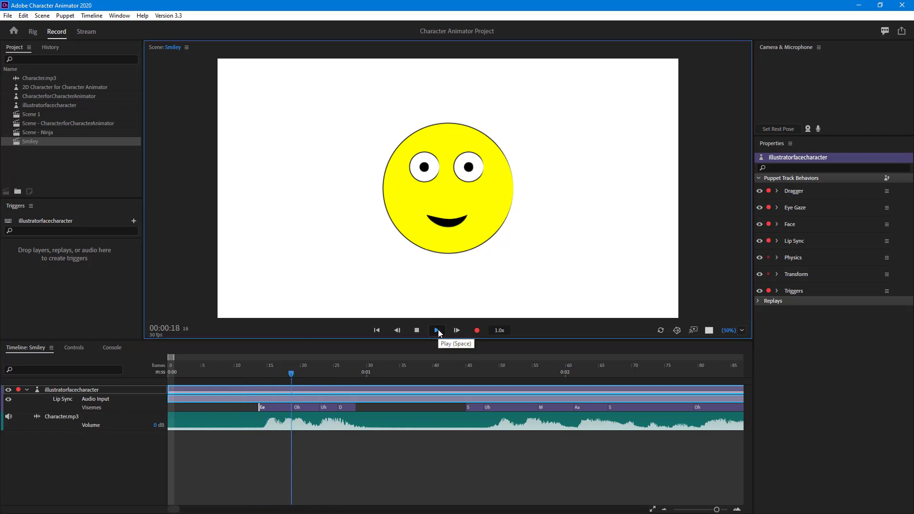
click(438, 330)
Step: Replay the edit from frame 11, then place the playhead in the silent gap after D
drag(351, 373, 243, 376)
click(437, 330)
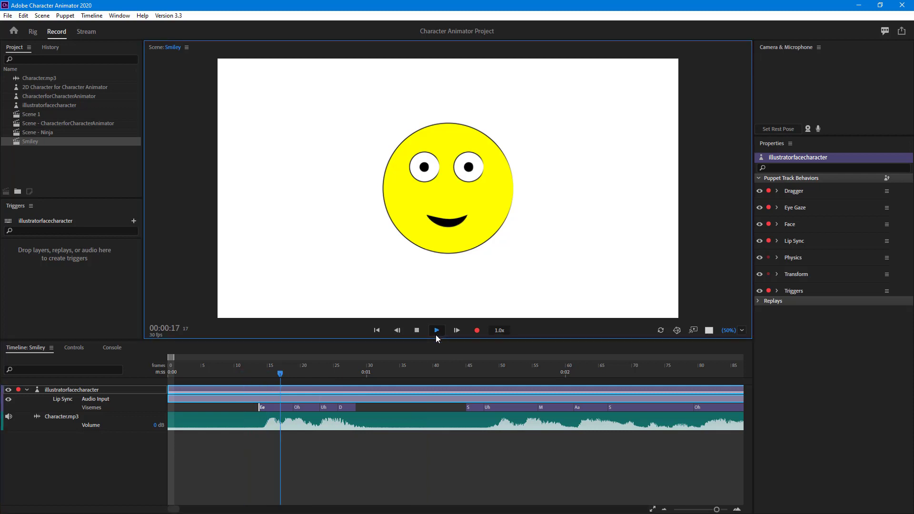
click(438, 330)
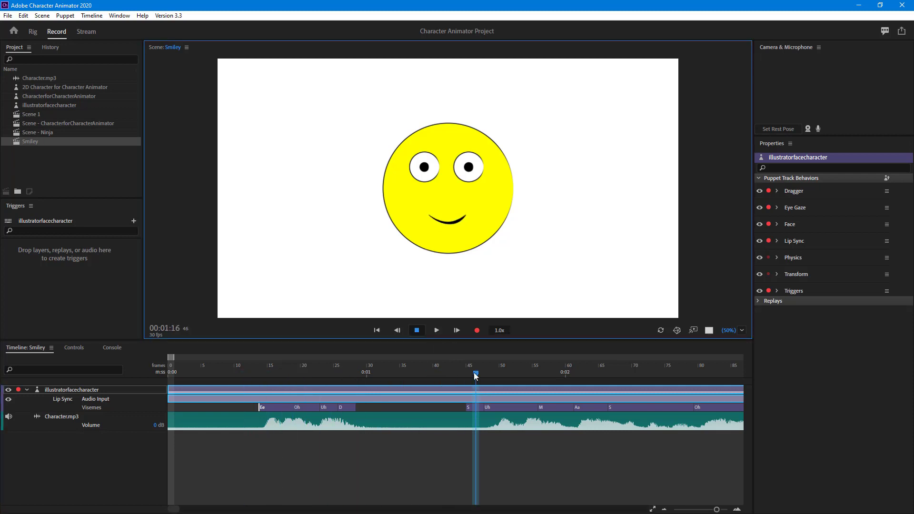
mouse_move(474, 374)
mouse_down()
mouse_move(442, 378)
mouse_move(484, 374)
mouse_up()
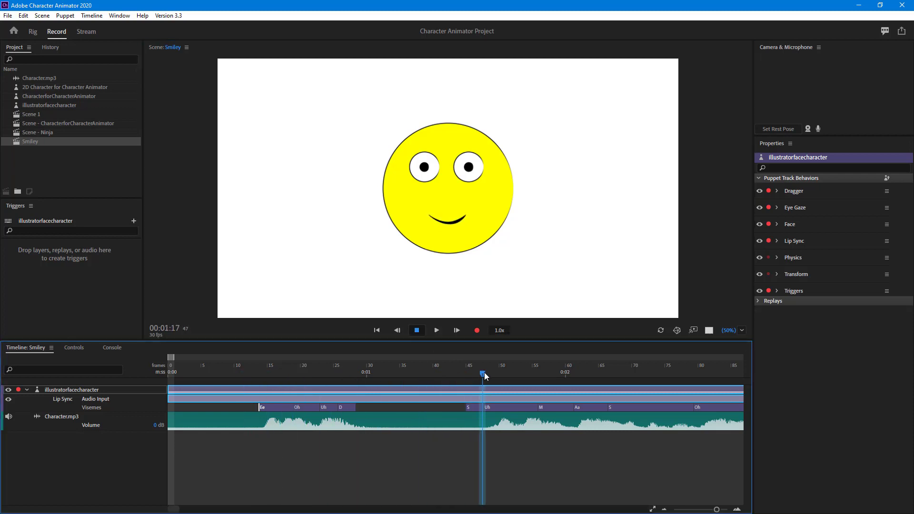
drag(483, 372, 382, 400)
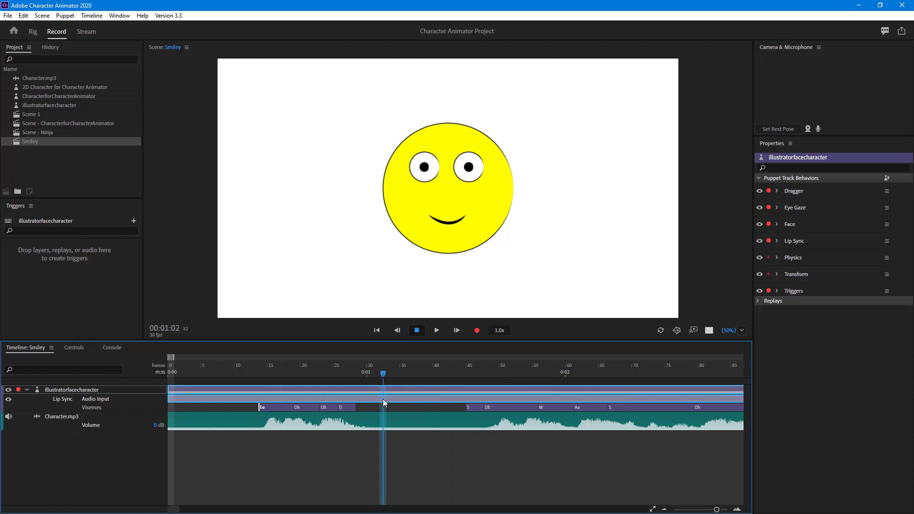
Step: Add a viseme in the silent gap after D, switching it from Ee to Aa
right_click(385, 407)
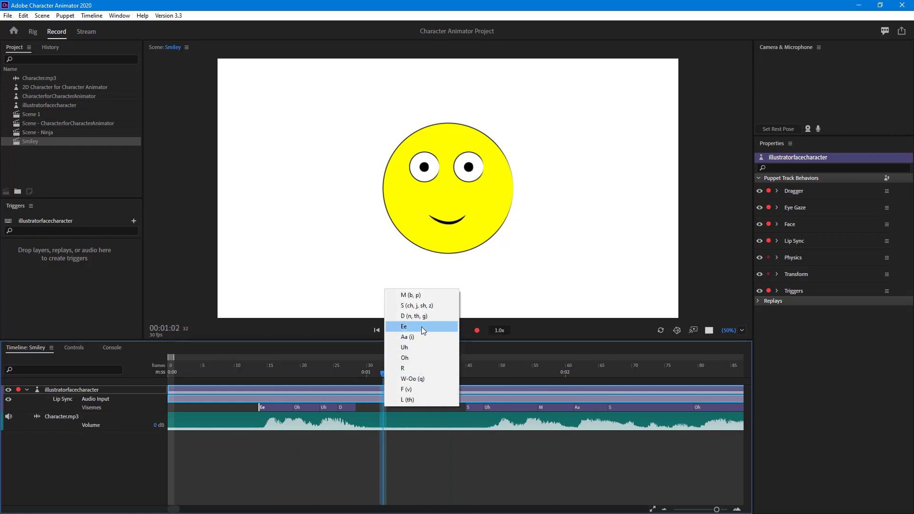
click(422, 327)
right_click(401, 407)
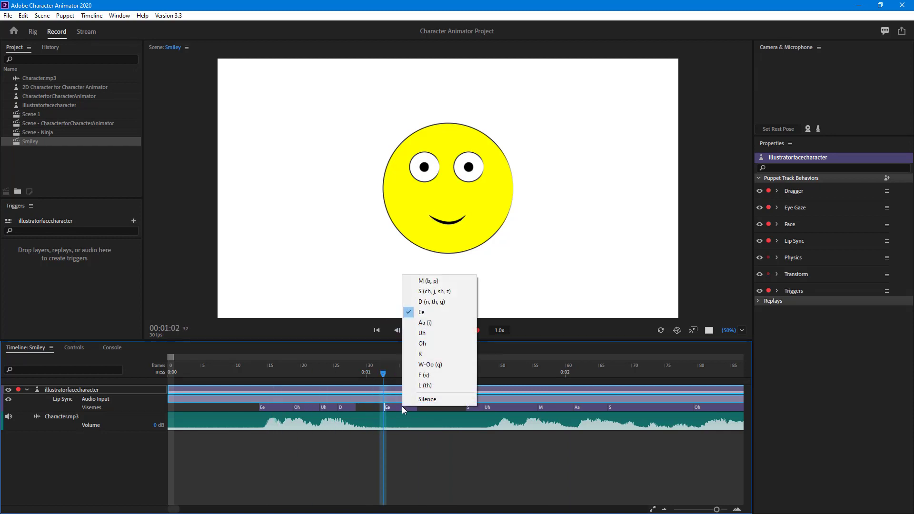
click(423, 324)
Step: Preview the lip-sync with the new Aa viseme and select it
drag(402, 369, 376, 367)
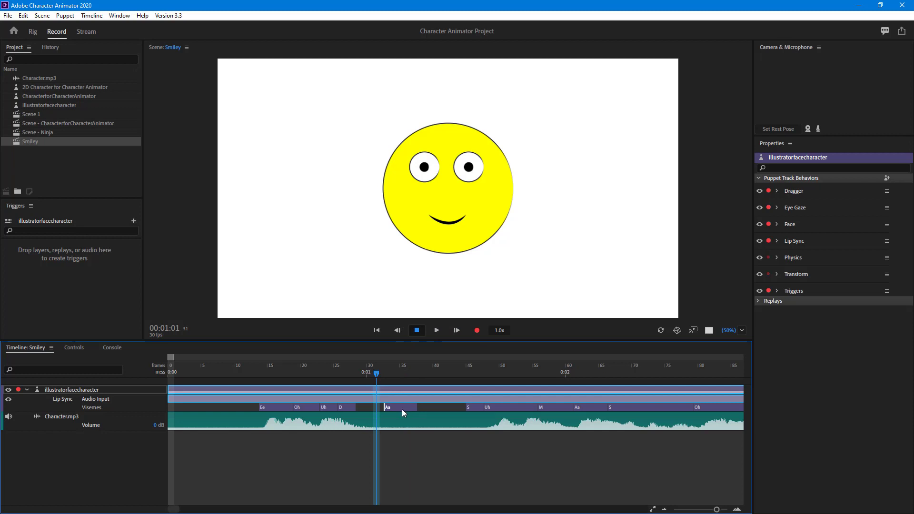
click(415, 402)
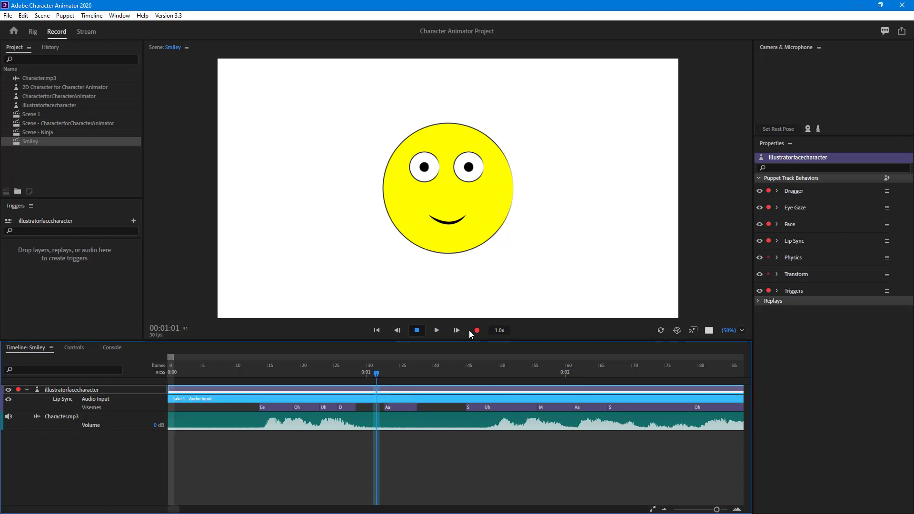
click(437, 330)
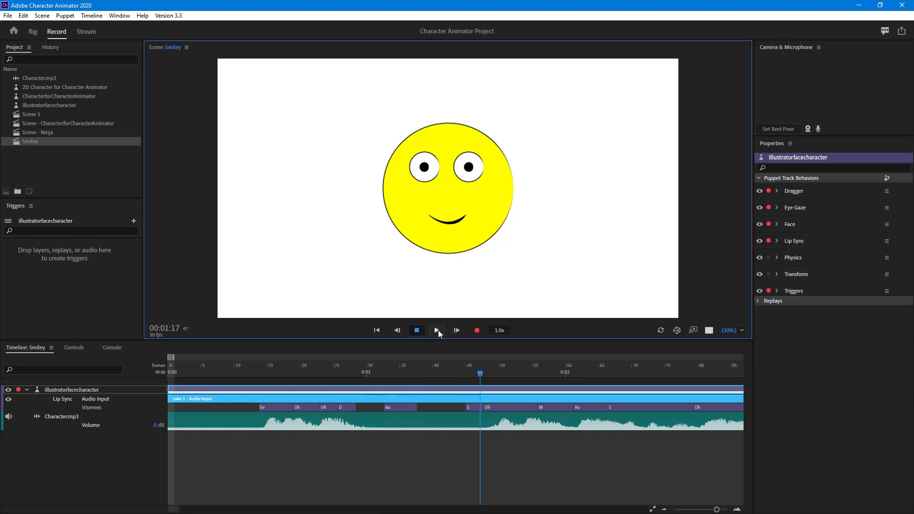
drag(395, 375, 422, 374)
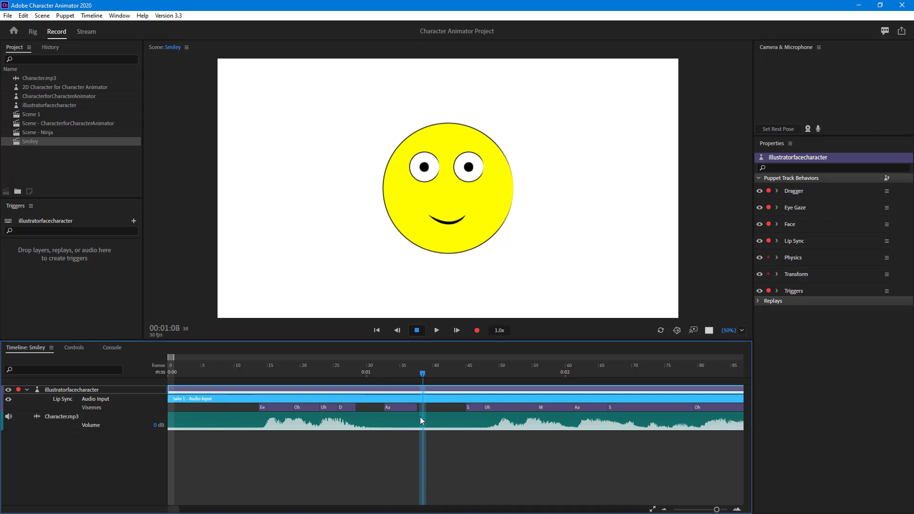
click(405, 408)
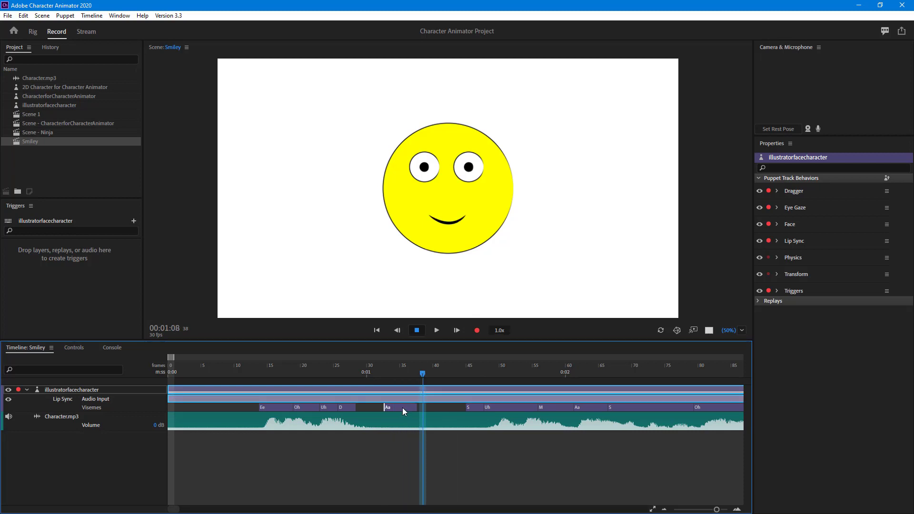
Step: Play the lip-sync from the start and make the Ee viseme begin slightly later
click(243, 369)
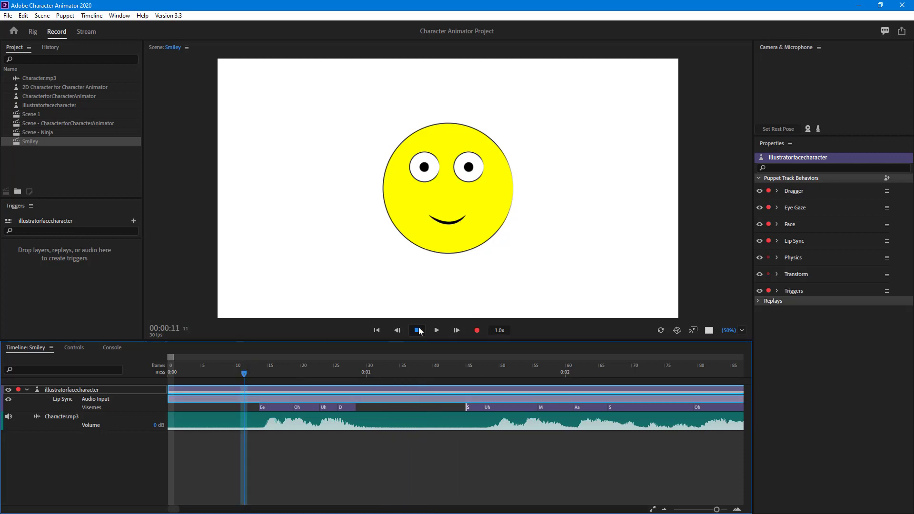
click(433, 331)
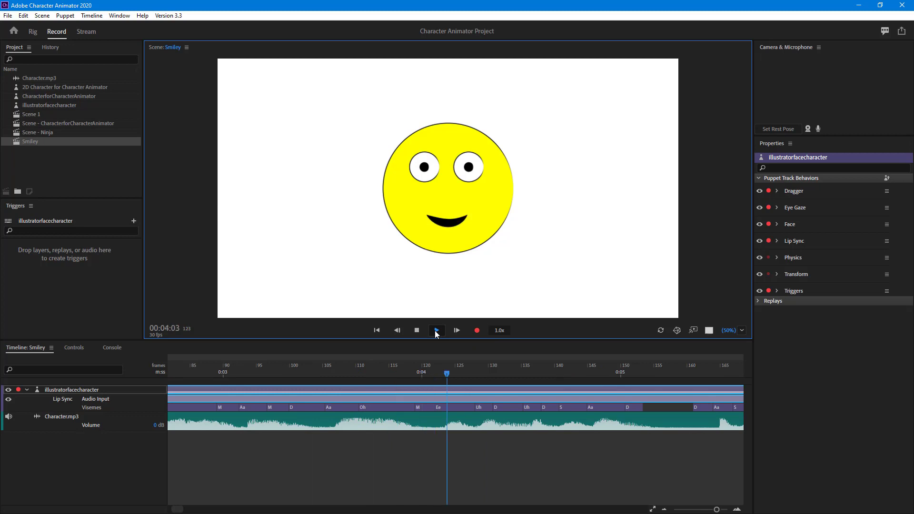
click(453, 410)
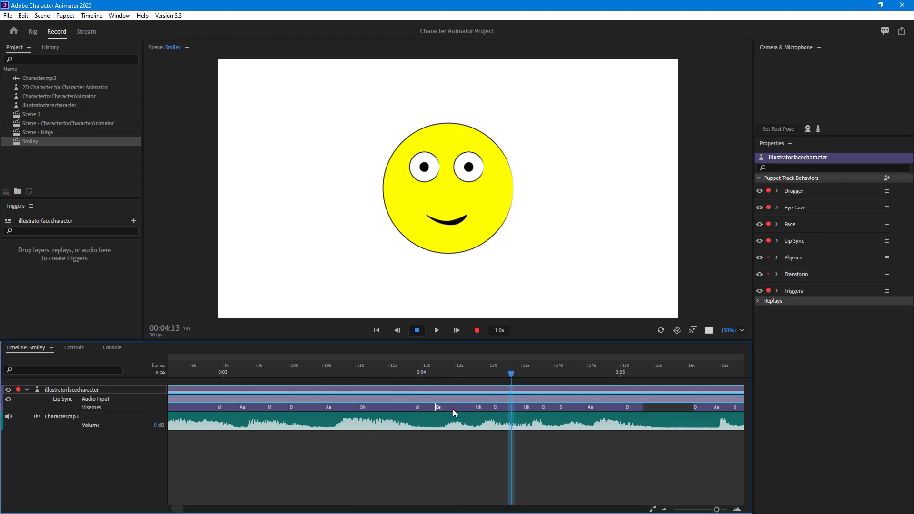
right_click(453, 409)
click(444, 409)
drag(435, 407, 442, 407)
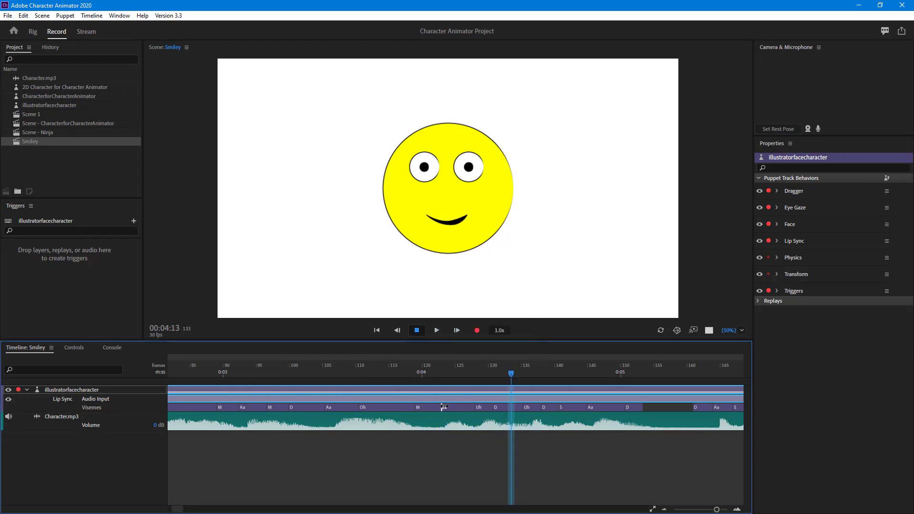
Step: Drag D's start left so it begins right after Aa
click(635, 408)
drag(640, 410, 610, 412)
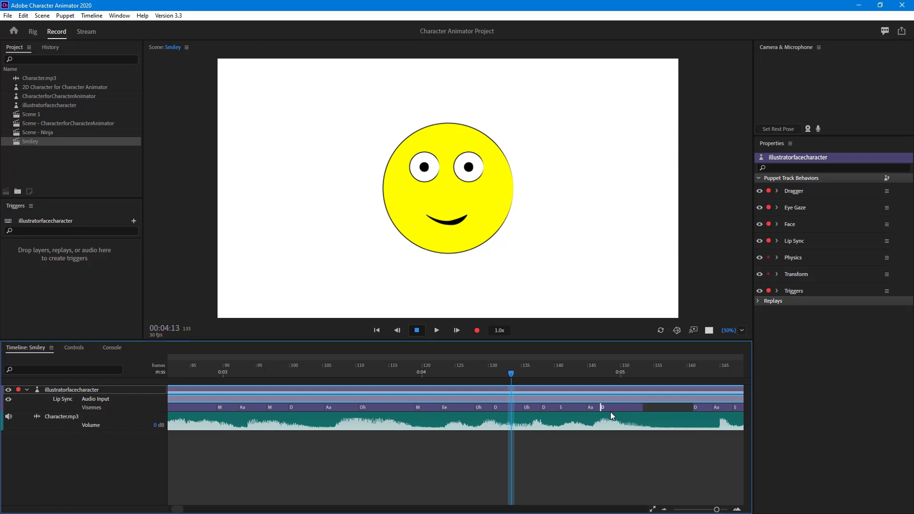
click(661, 406)
click(640, 407)
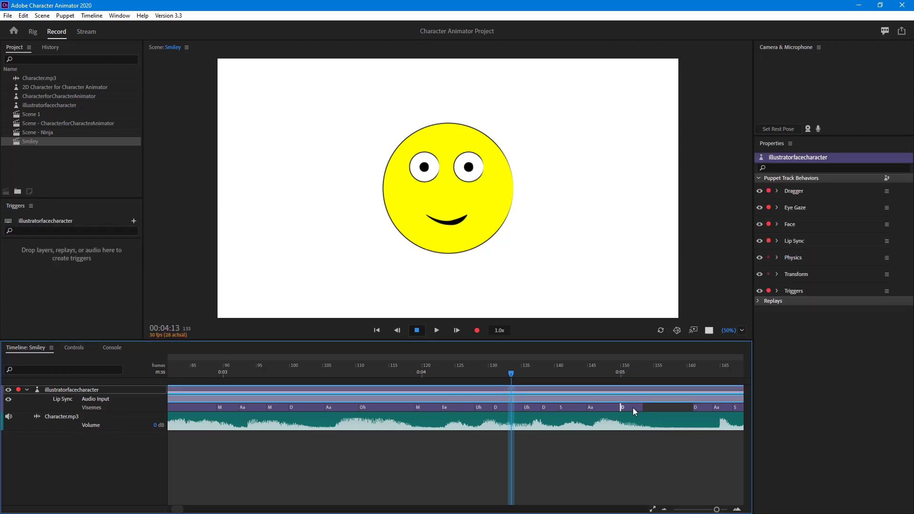
Step: Silence the D and Aa visemes after S, leaving an empty gap
right_click(633, 408)
click(666, 401)
right_click(606, 404)
click(631, 400)
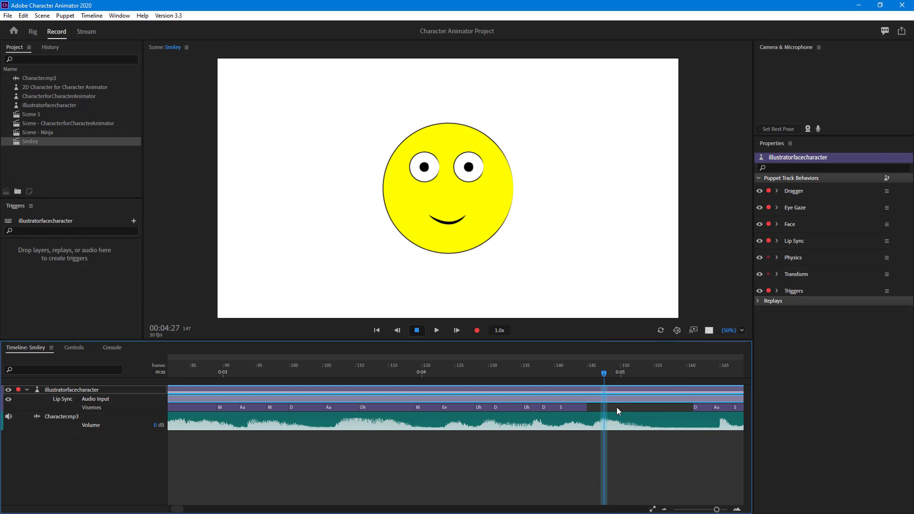
right_click(615, 407)
Step: Dismiss the viseme menu and deselect the puppet track to show the Smiley scene settings
click(606, 408)
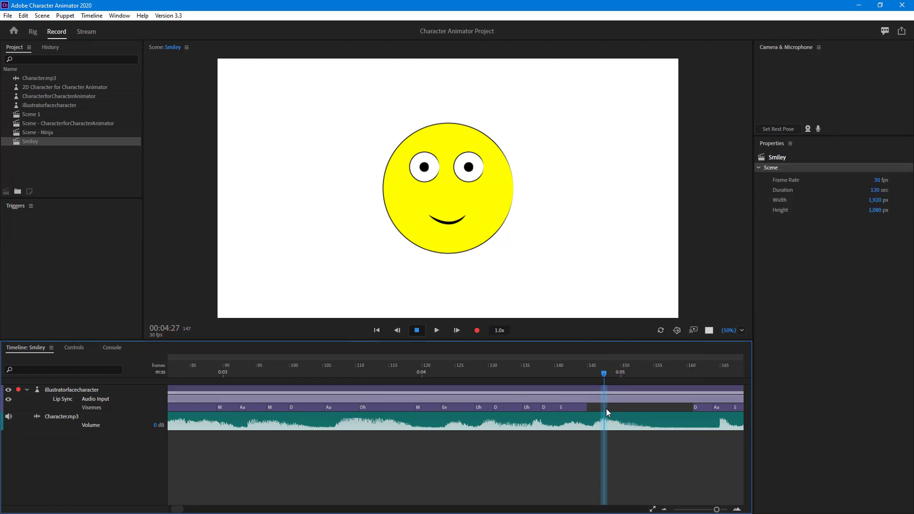